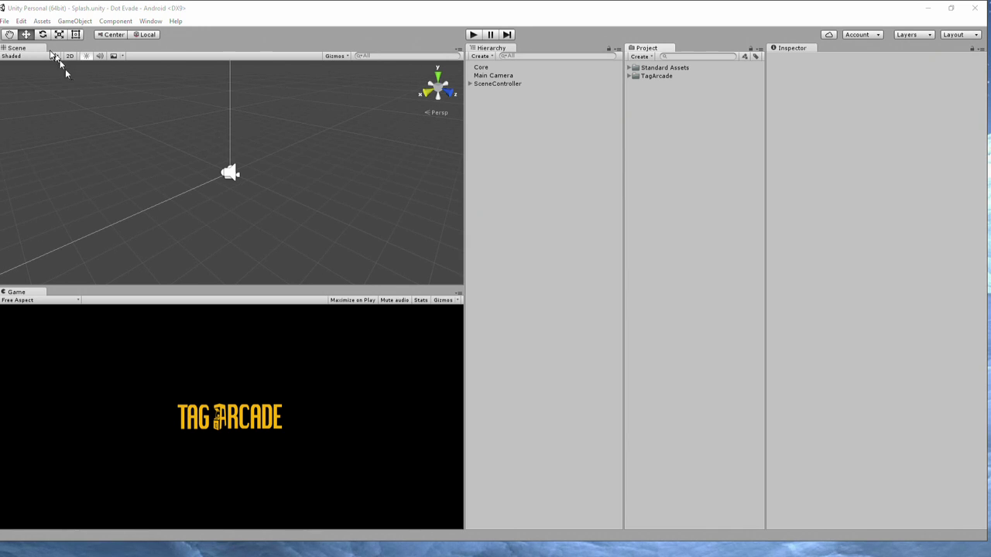
Open the File menu of the Dot Evade project in Unity.
left_click(4, 21)
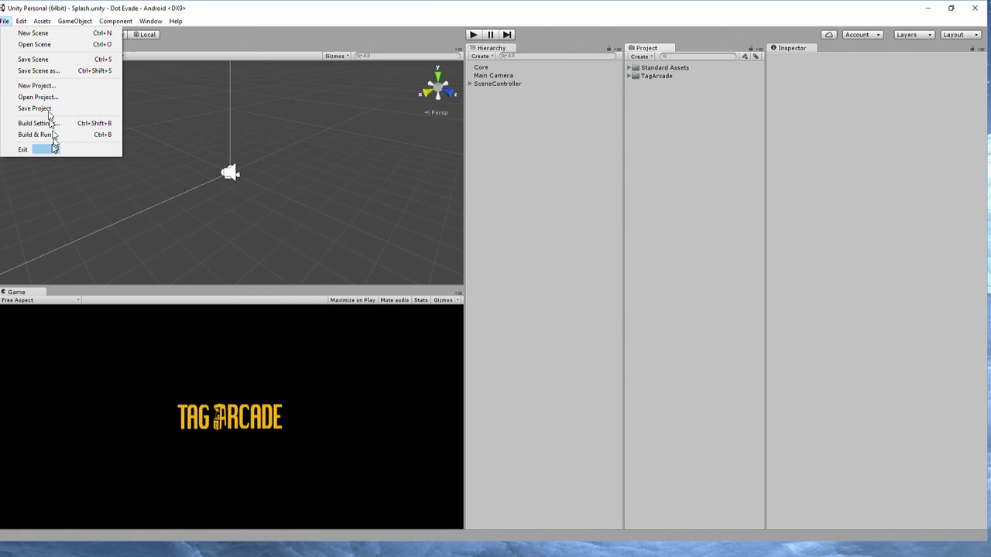
Open the Android player publishing settings from Build Settings, choose Create New Keystore and browse for its location.
left_click(39, 124)
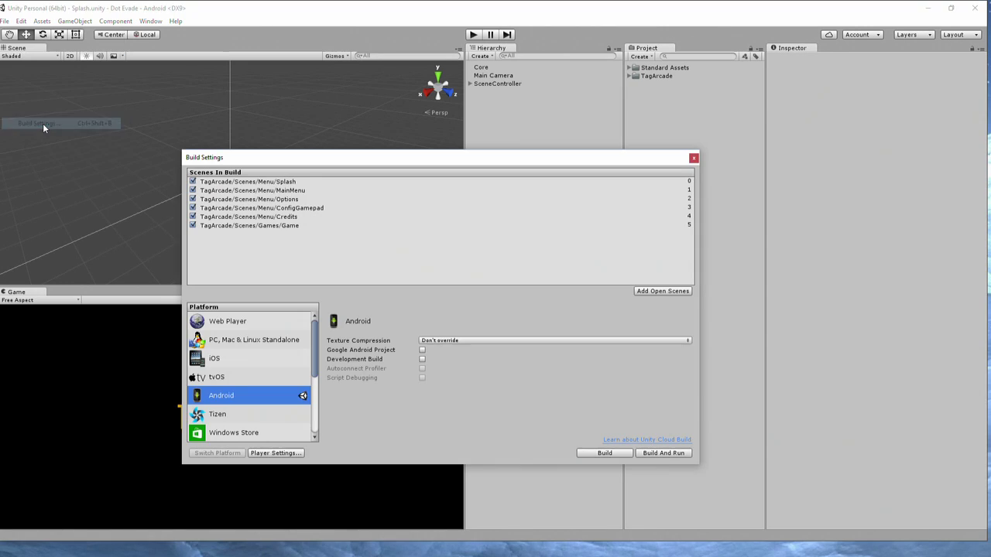
left_click(284, 454)
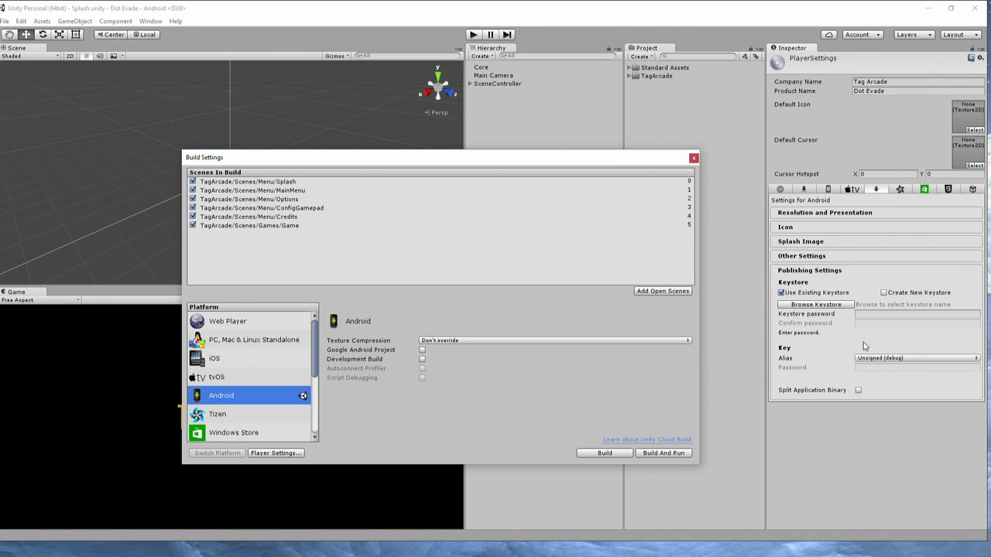
left_click(883, 293)
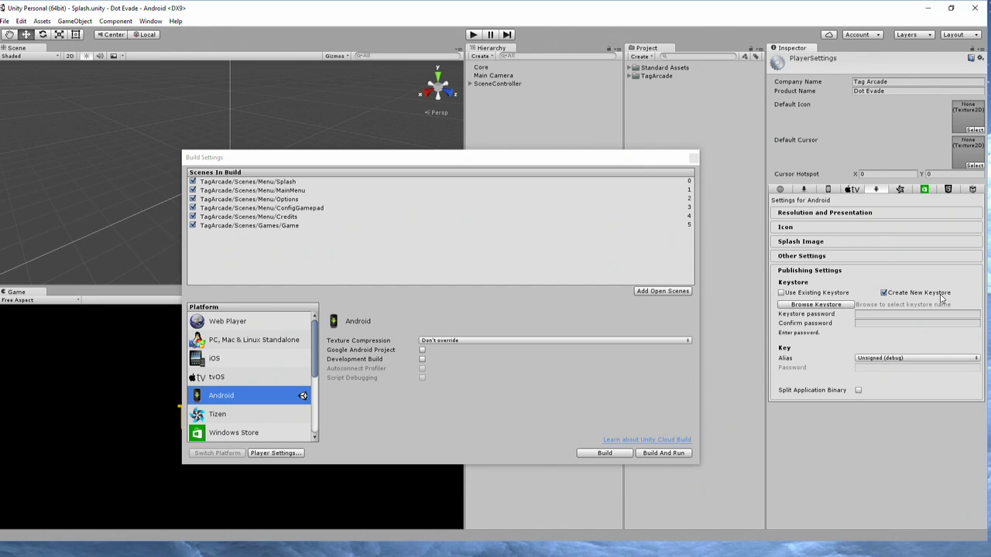
left_click(831, 308)
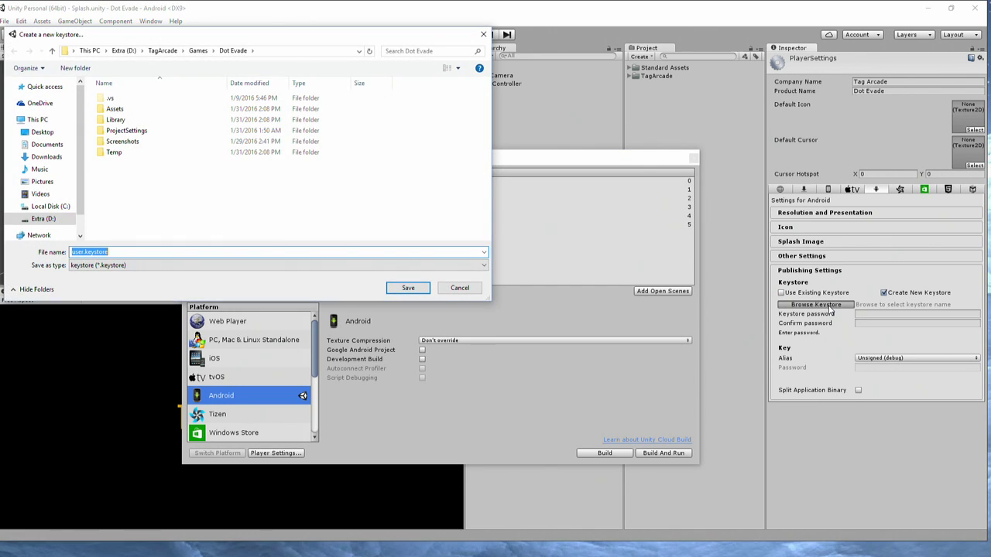
Save the new keystore as test.keystore in D:/TagArcade/Games.
left_click(199, 52)
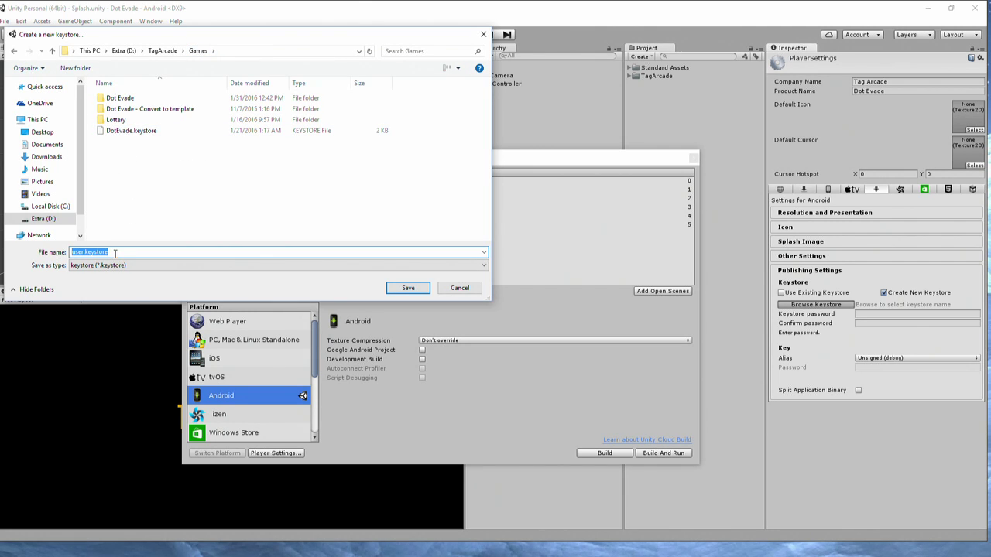
left_click(84, 254)
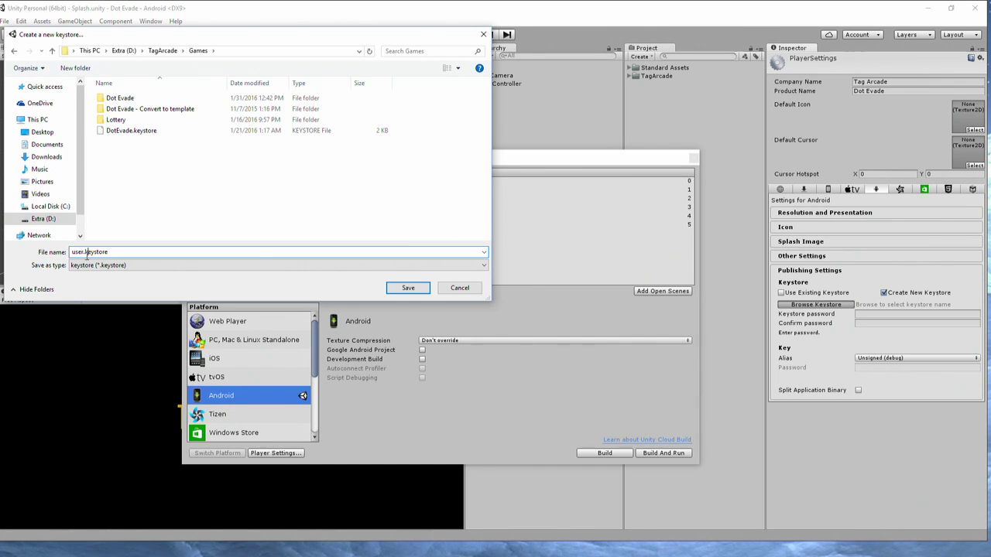
double_click(84, 253)
type("test")
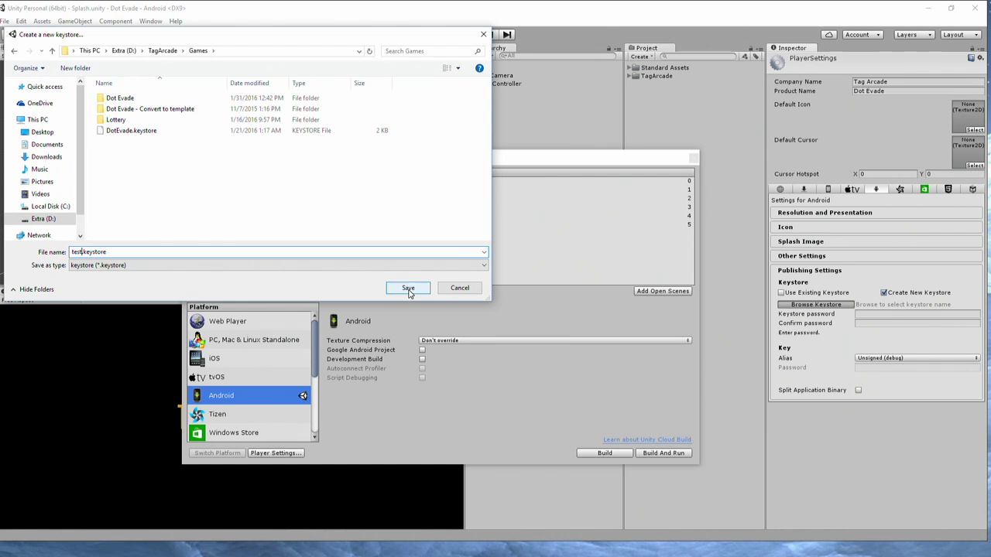
left_click(409, 289)
left_click(876, 315)
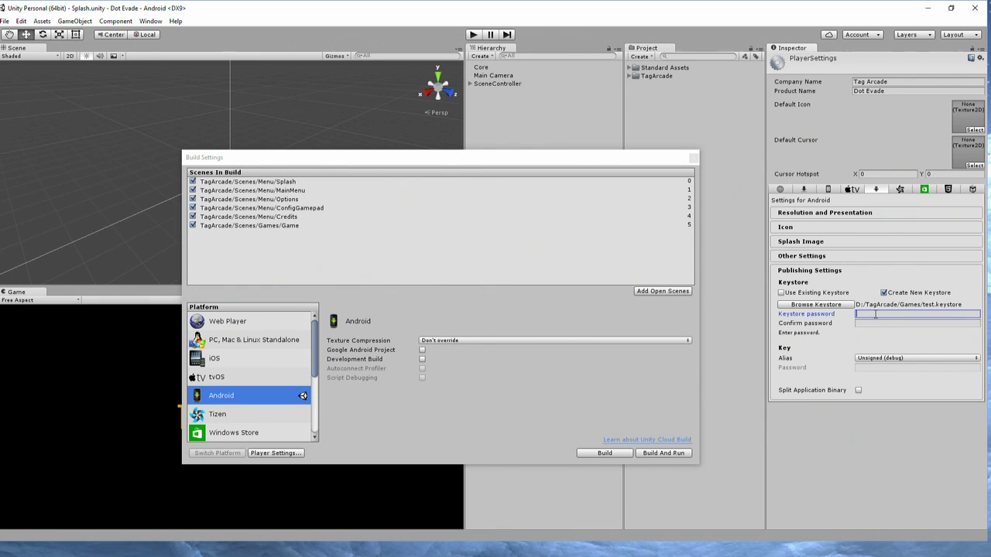
Enter and confirm the six-character keystore password, then choose to create a new key from the Alias list.
type("******")
left_click(876, 323)
type("**")
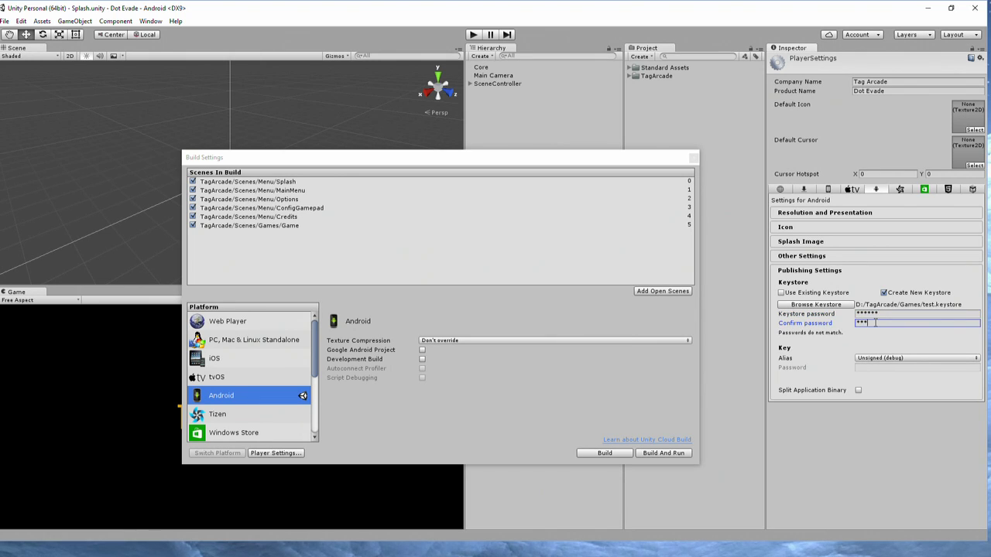
type("****")
left_click(874, 360)
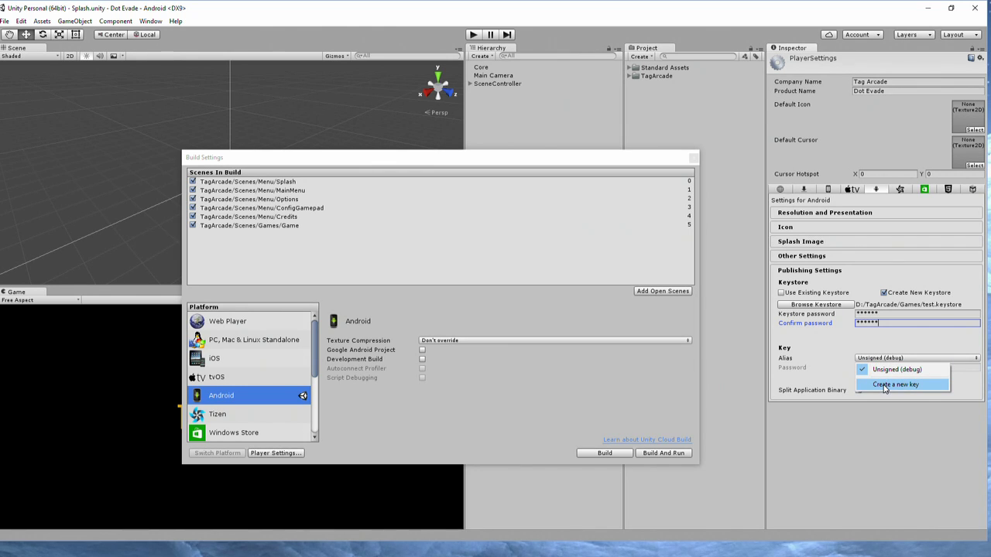
left_click(885, 385)
Give the new key the alias DotEvade and enter its password.
left_click(158, 74)
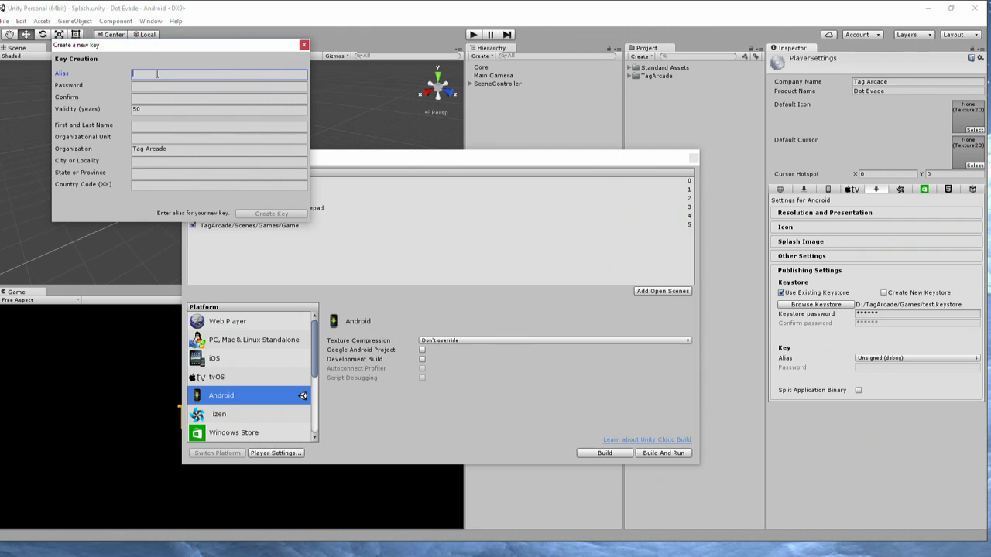
type("DotEvade")
key("Tab")
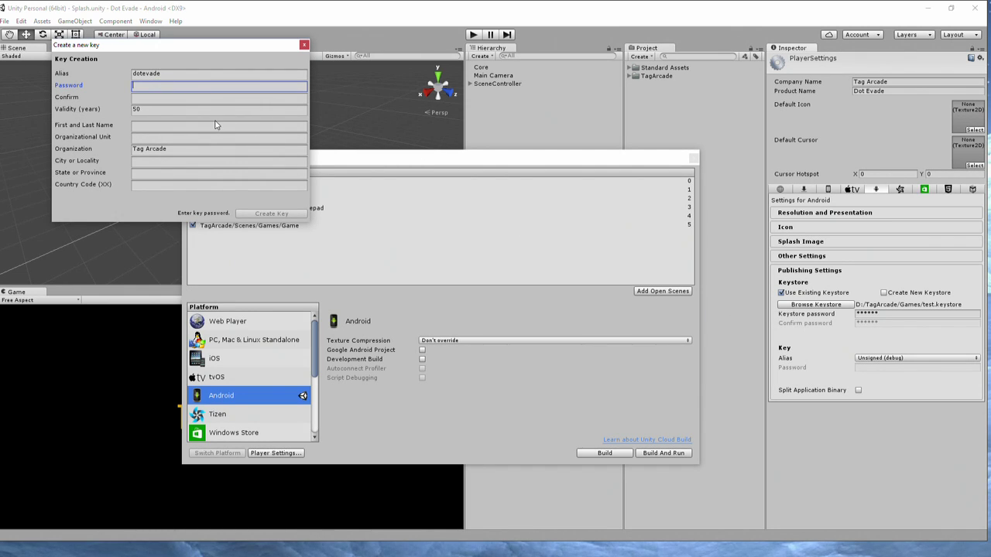
type("****")
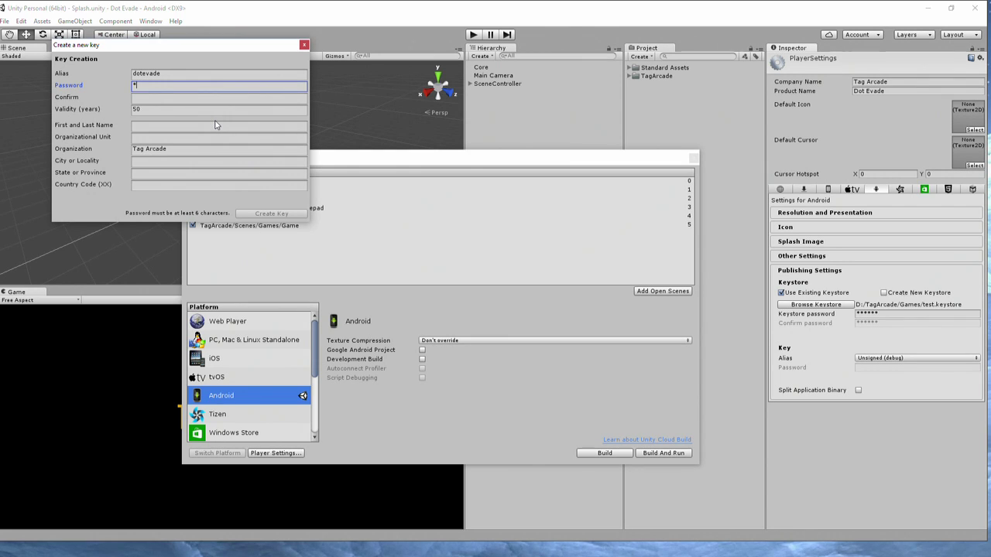
left_click(166, 98)
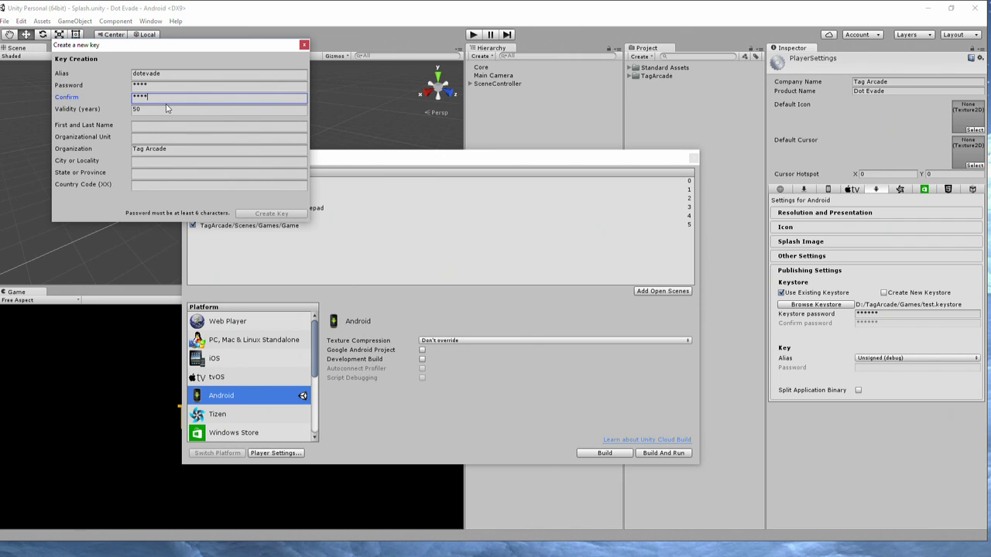
Fill in New York as the key's city in the owner details.
left_click(144, 128)
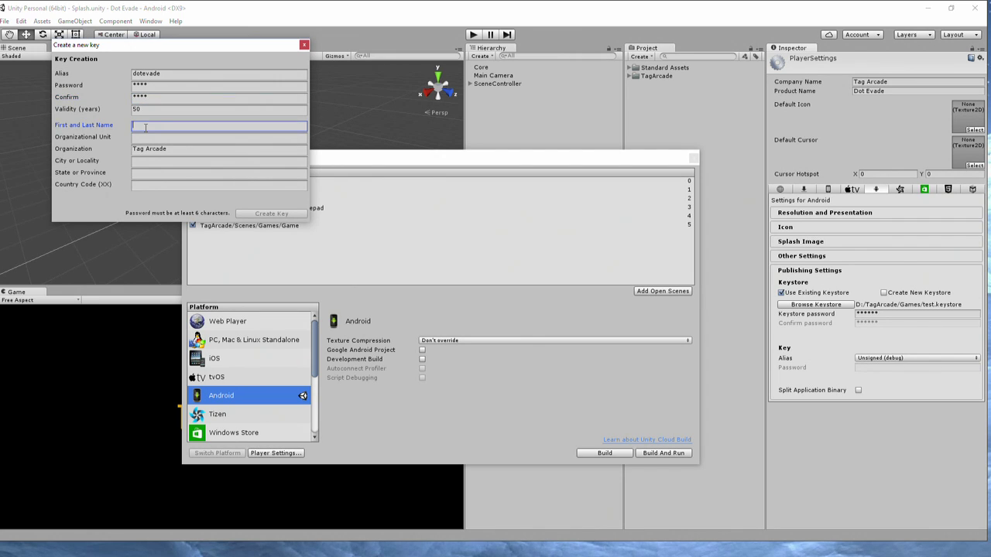
key("Tab")
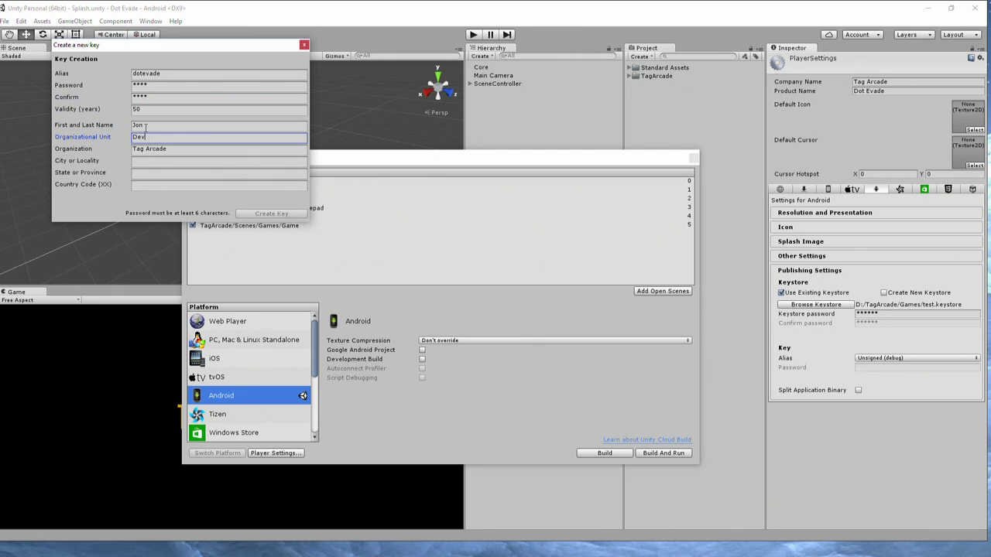
key("Tab")
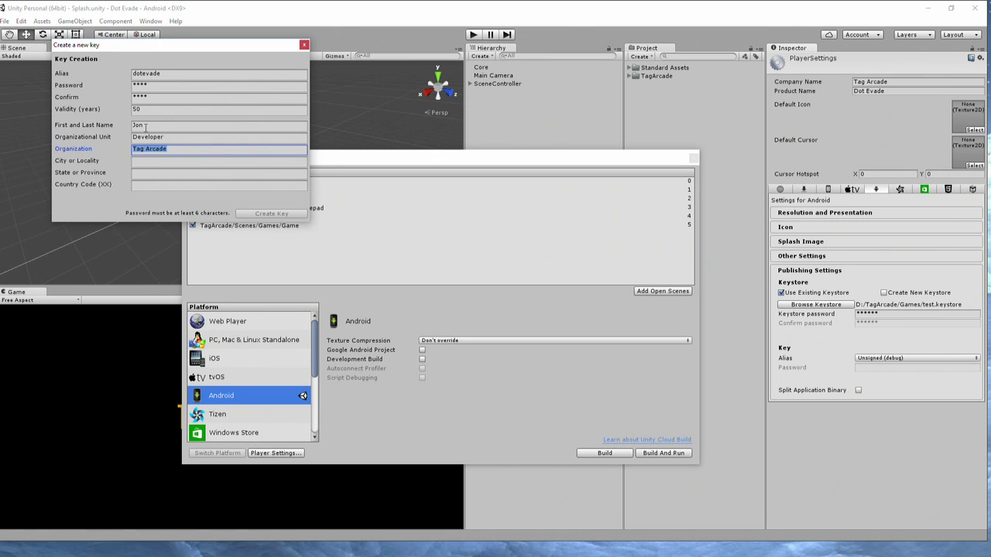
key("Tab")
type("New Yo")
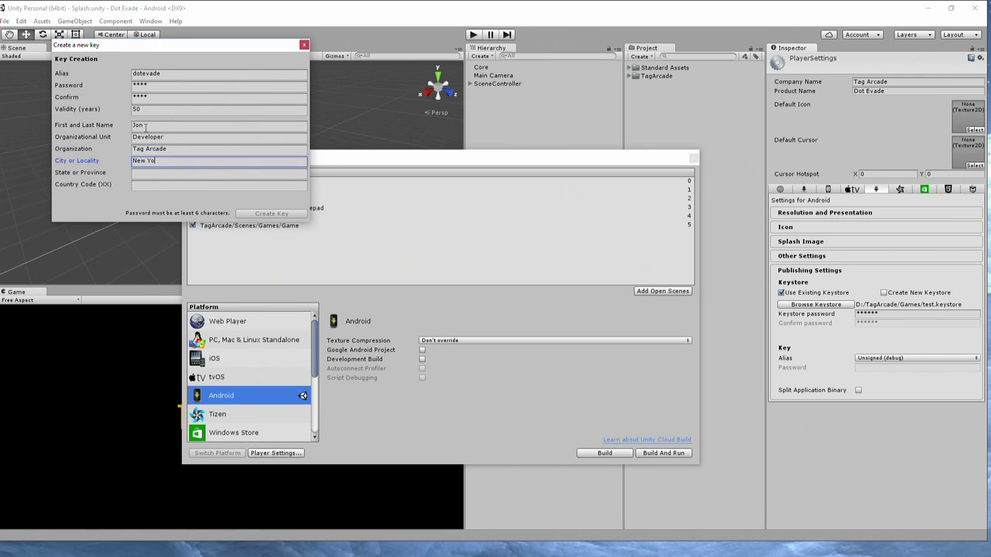
type("rk")
key("Tab")
key("Tab")
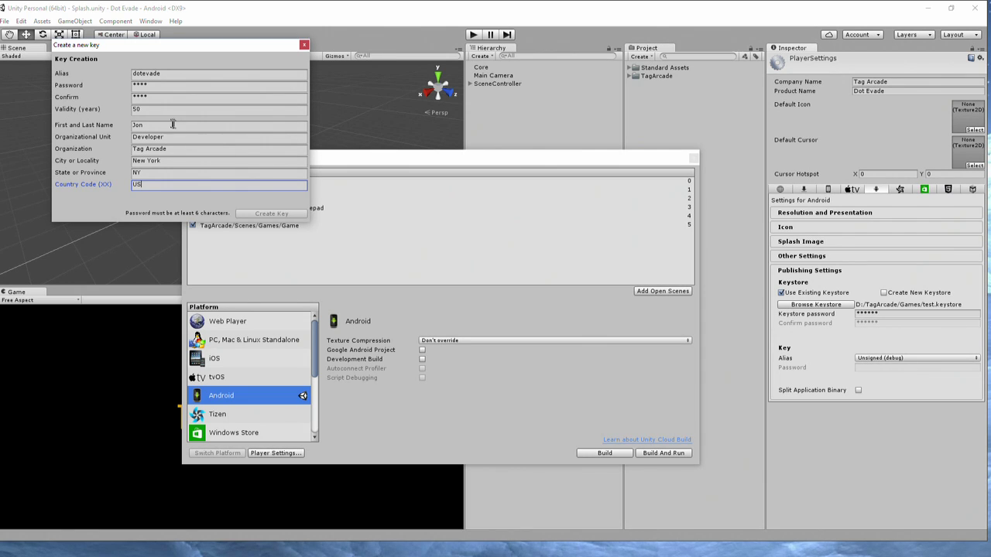
left_click(201, 177)
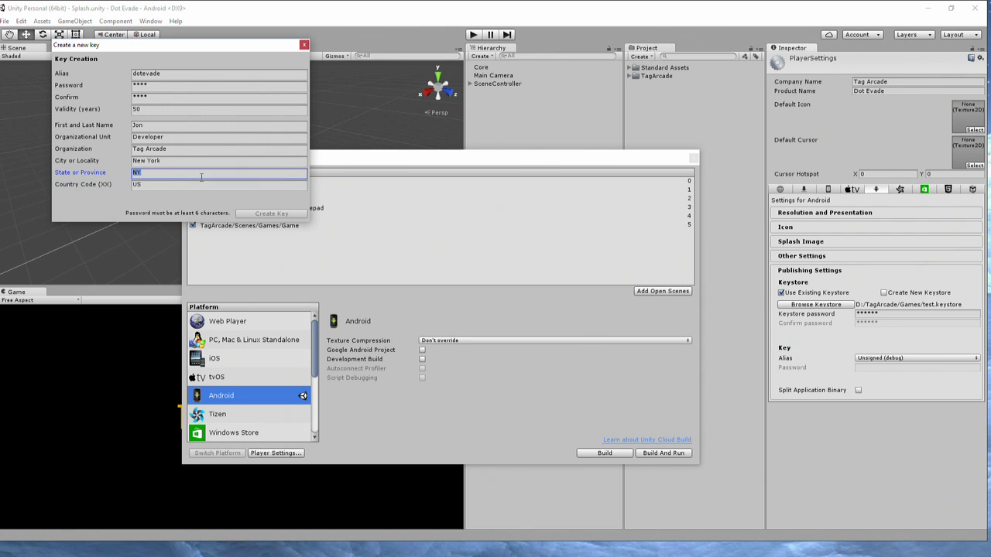
Lengthen the key password and its confirmation, then create the dotevade key.
left_click(159, 87)
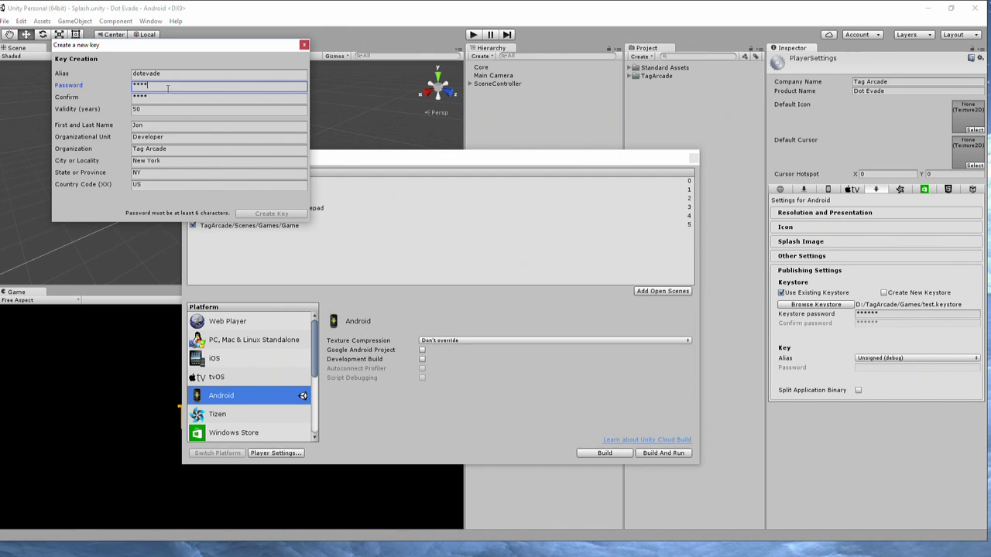
type("**")
left_click(165, 98)
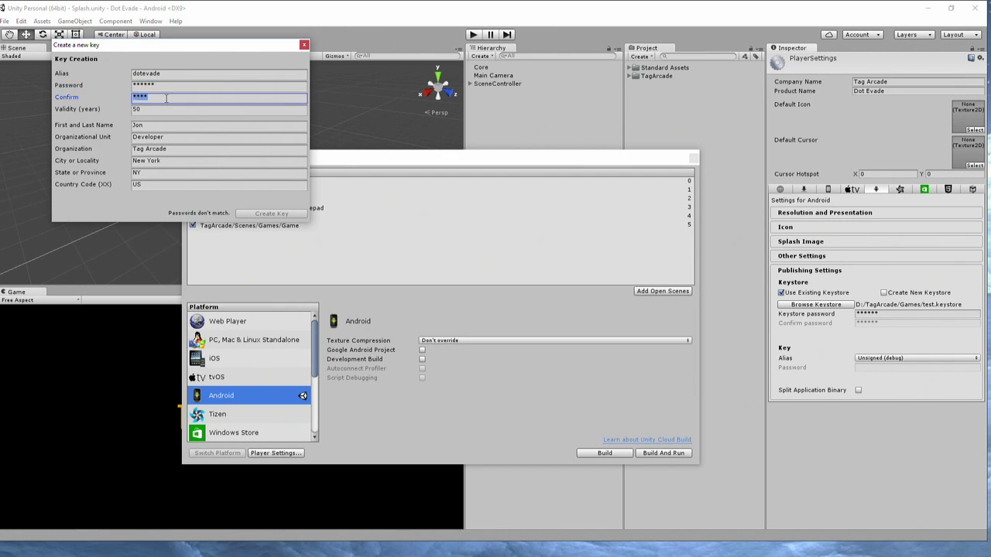
type("**")
key("BackSpace")
type("*****")
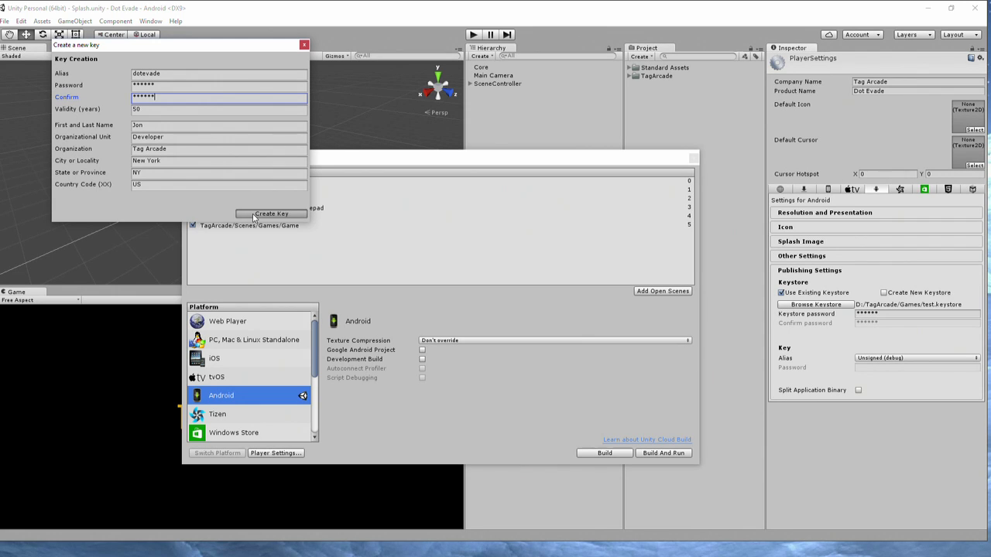
left_click(254, 218)
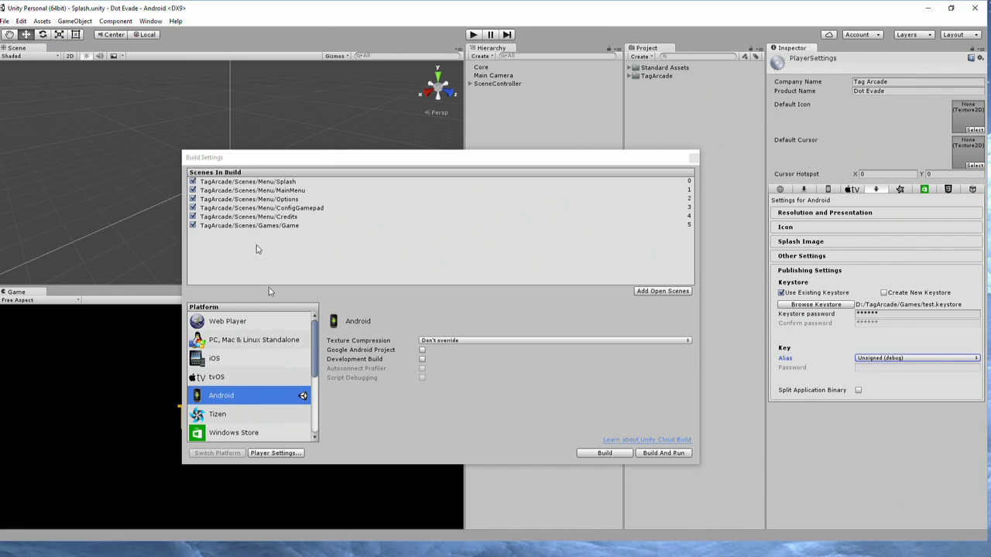
Select dotevade as the Android signing key alias and type its six-character password.
left_click(867, 361)
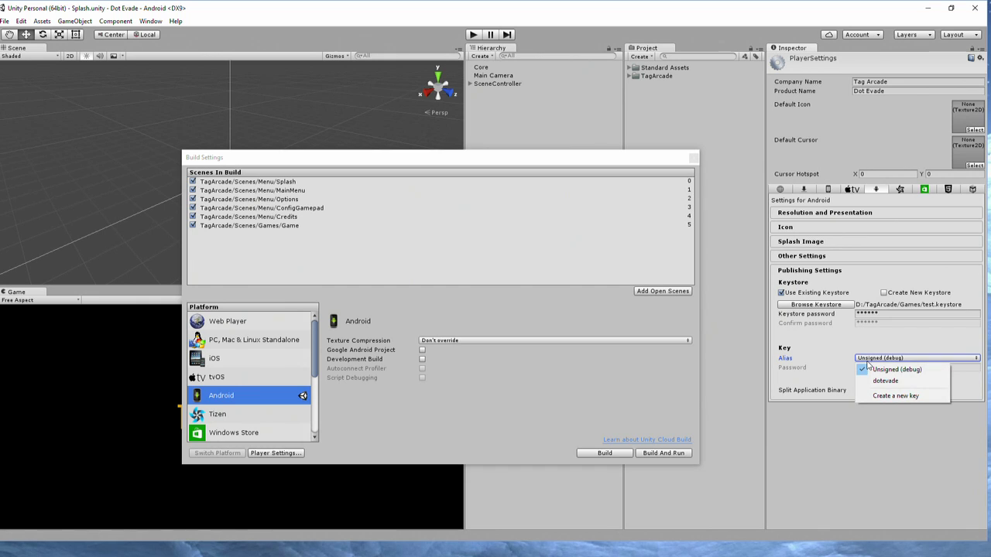
left_click(858, 360)
left_click(861, 359)
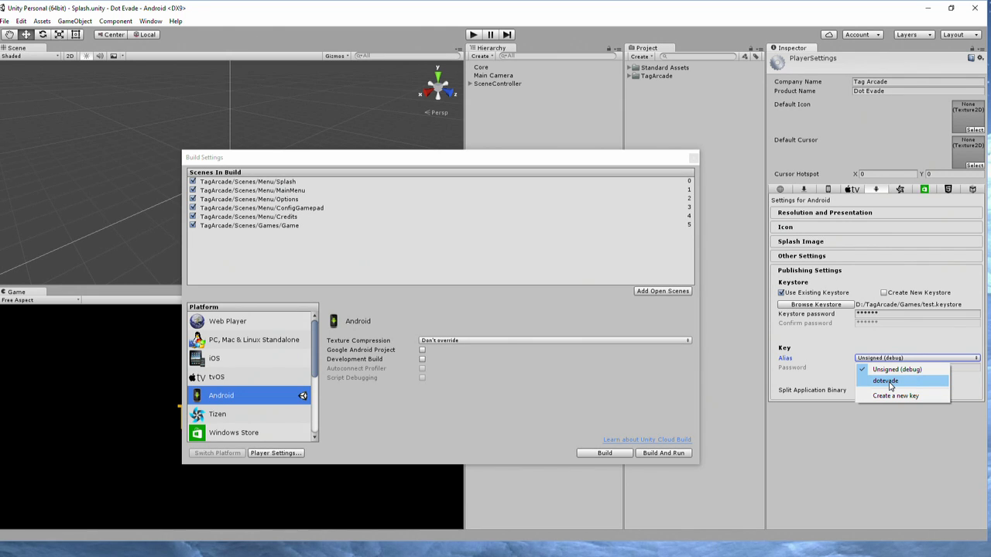
left_click(889, 383)
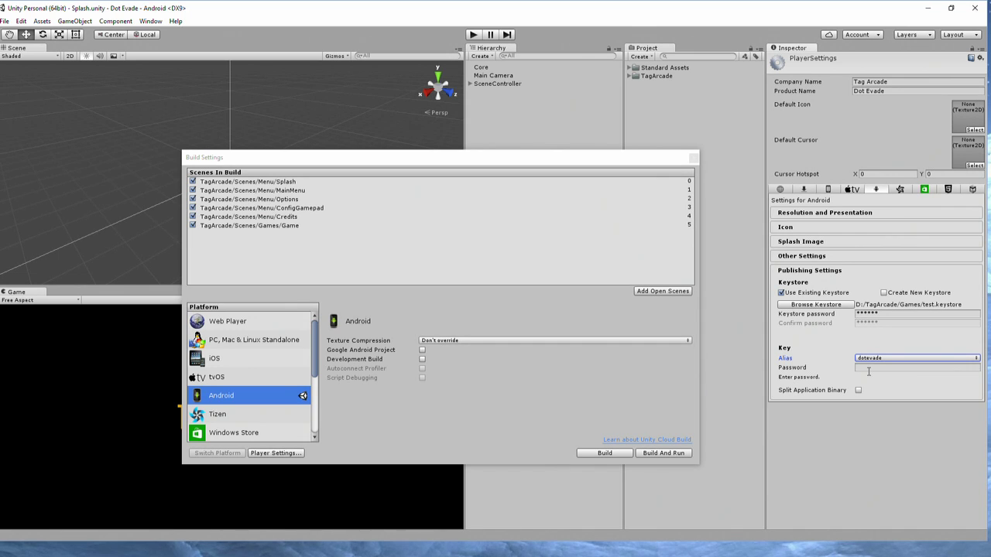
left_click(869, 370)
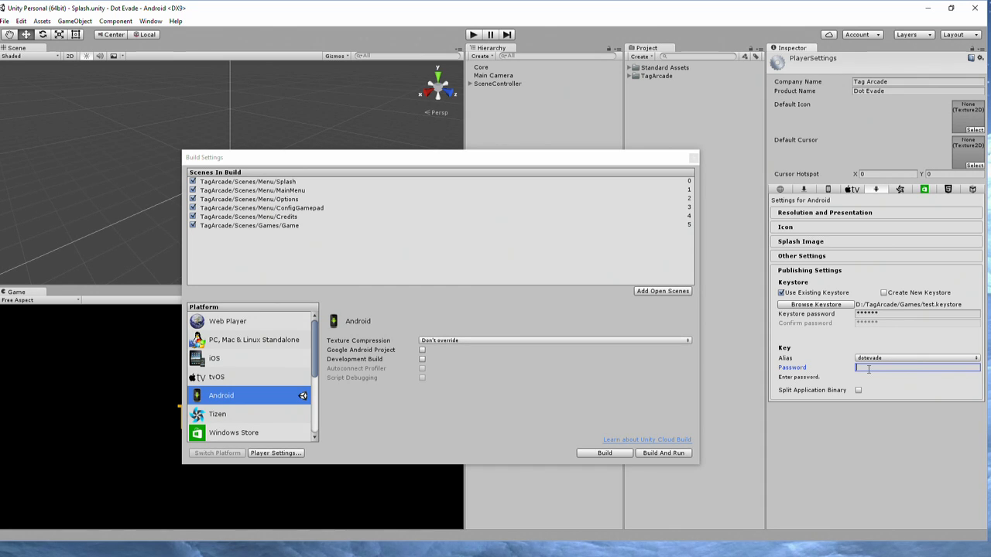
type("**")
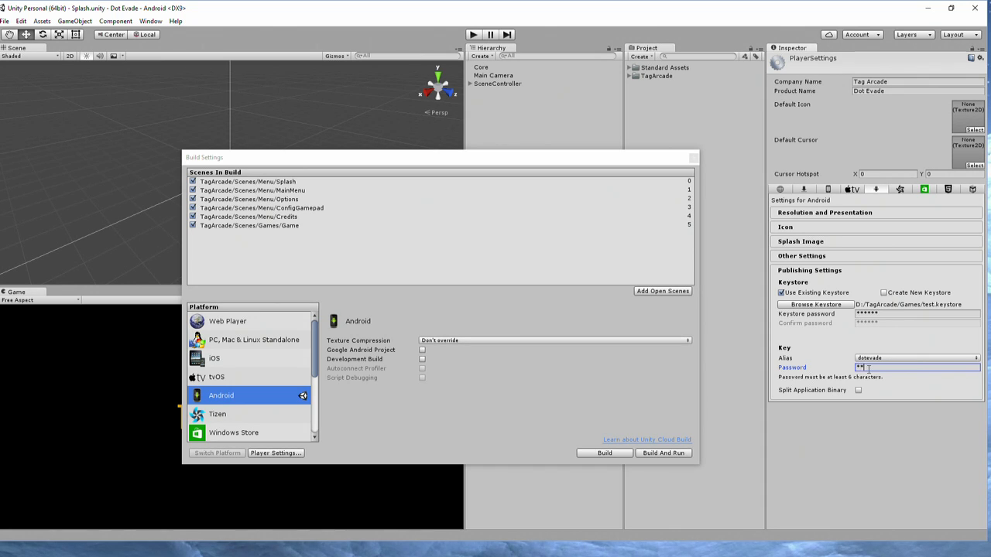
type("****")
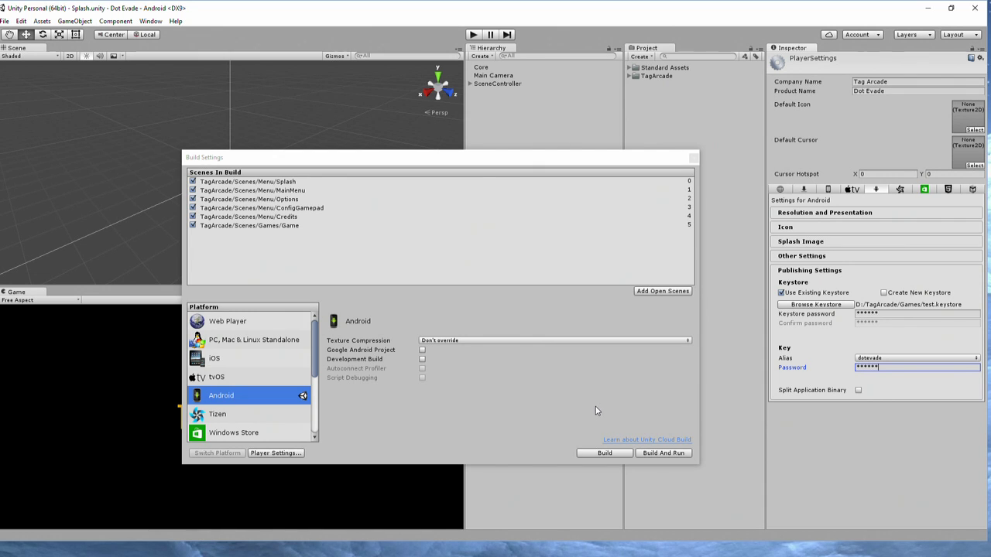
Build the Android package as Google Play.apk in the TagArcade Games folder.
left_click(605, 453)
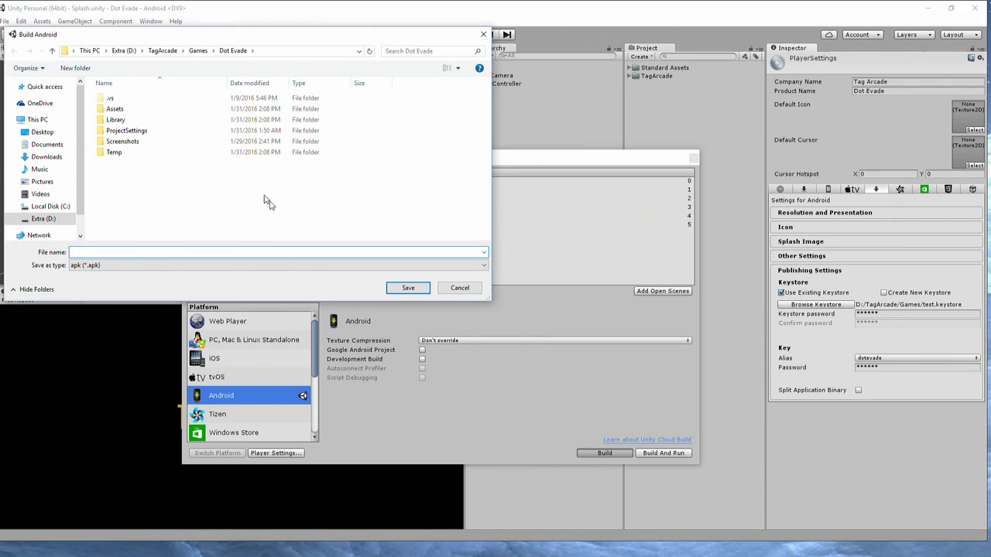
left_click(198, 50)
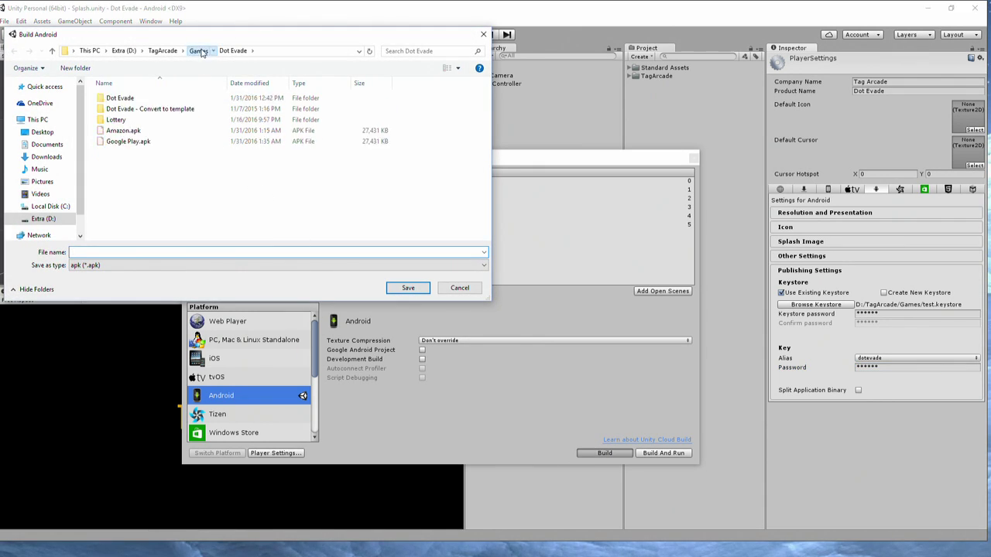
left_click(157, 141)
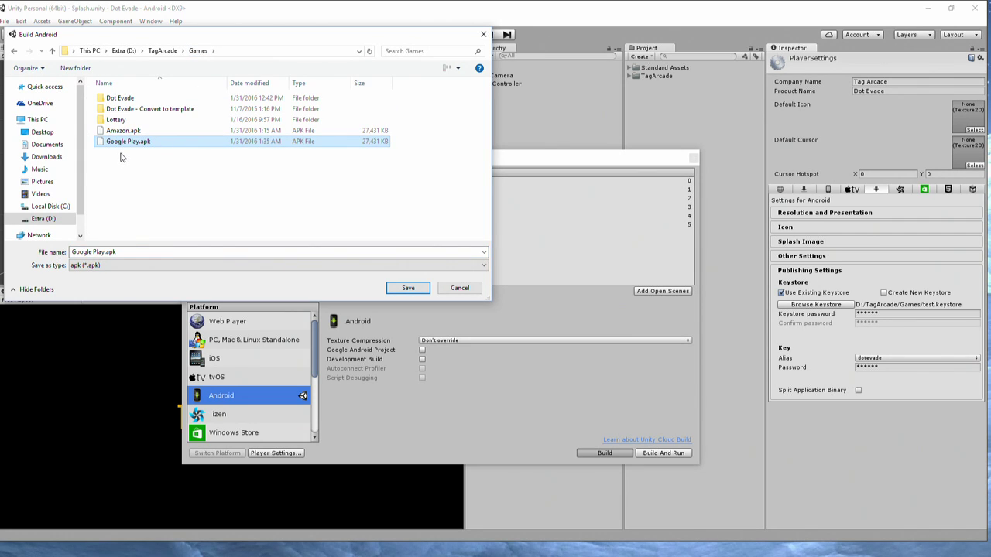
left_click(454, 295)
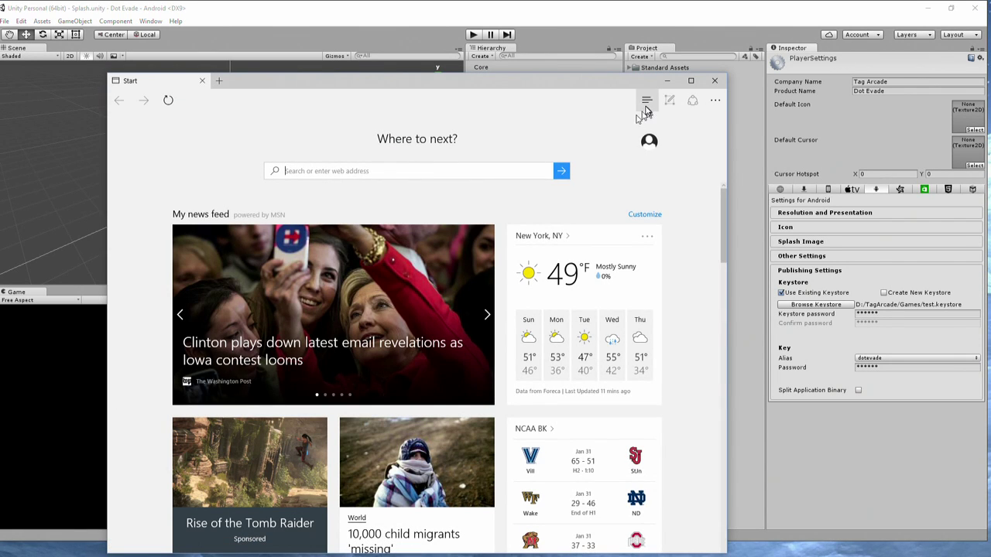
Go from the Android Developers favourite to the Google Play Developer Console.
left_click(647, 101)
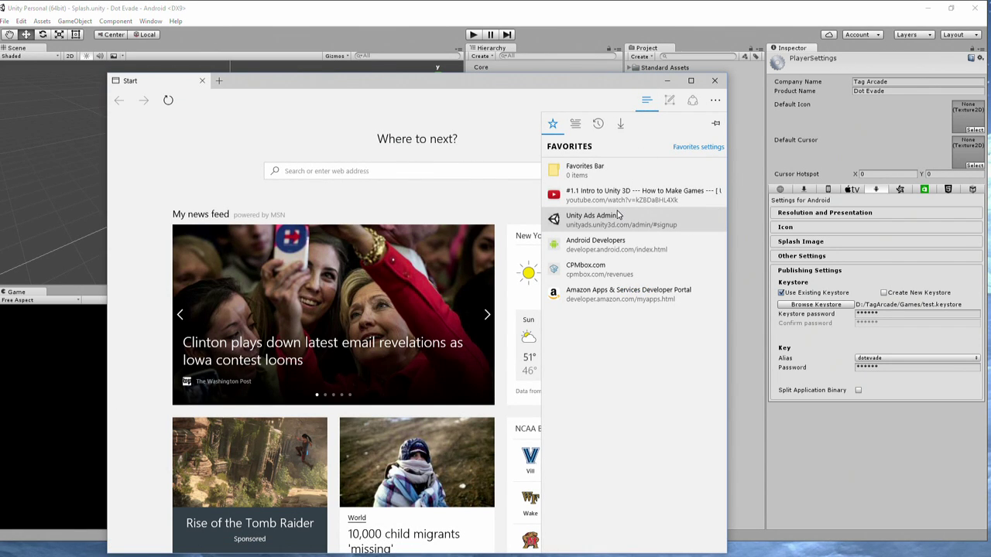
left_click(561, 242)
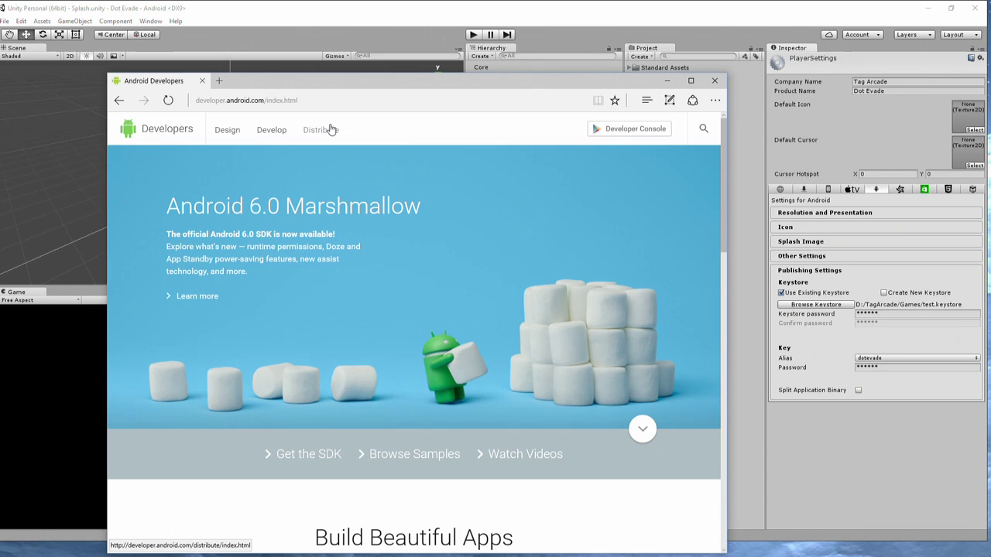
left_click(624, 131)
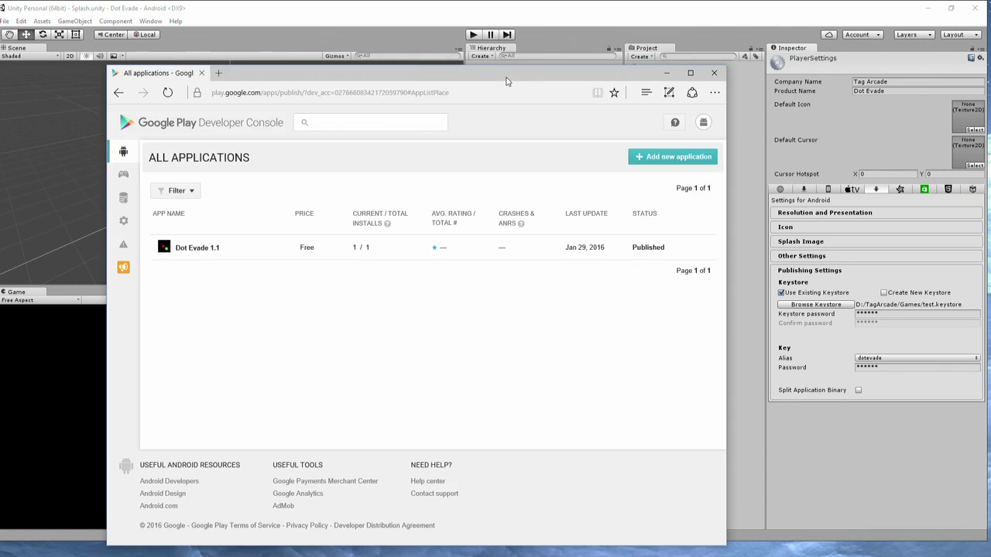
left_click_drag(507, 81, 480, 80)
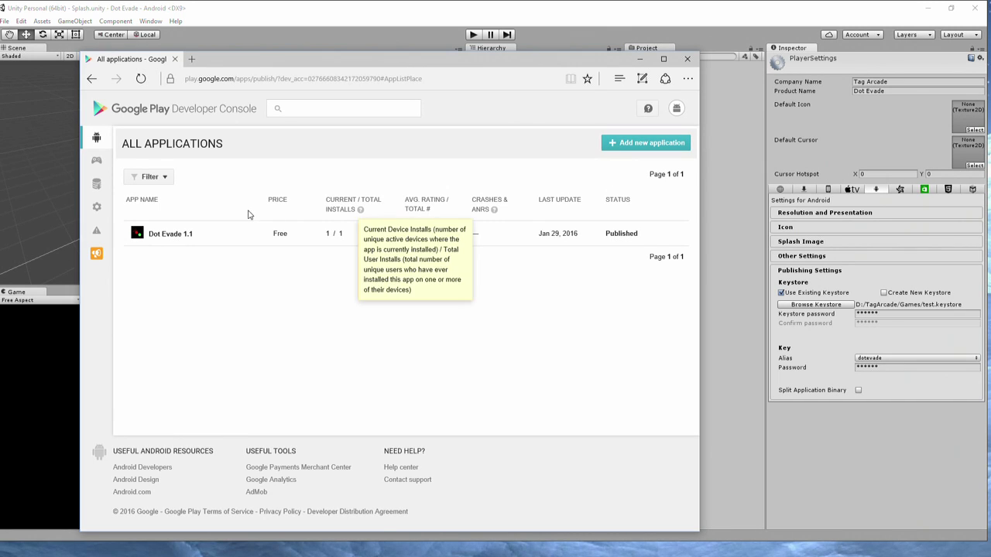
Pick Google Play.apk from Games as Dot Evade's new production APK, then close the upload dialog.
left_click(168, 234)
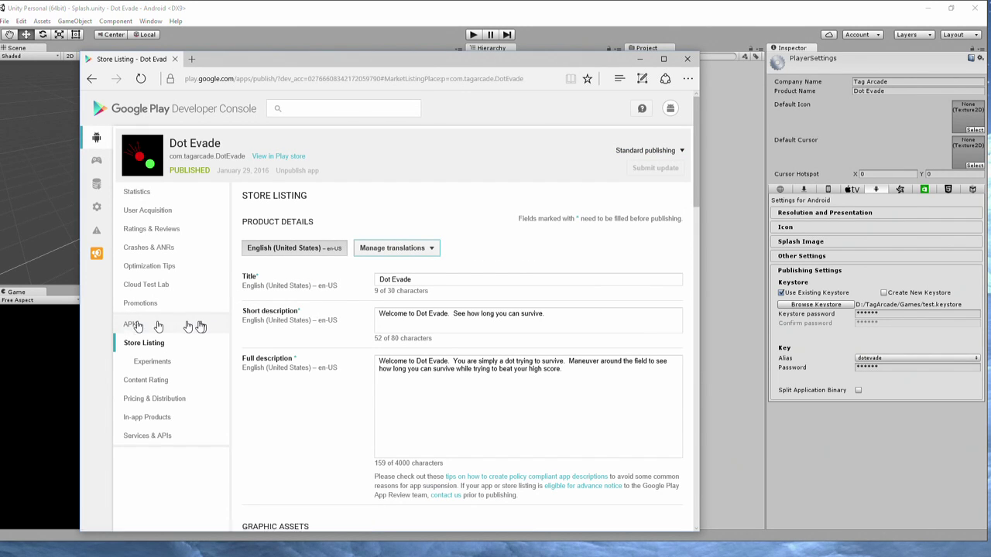
left_click(131, 326)
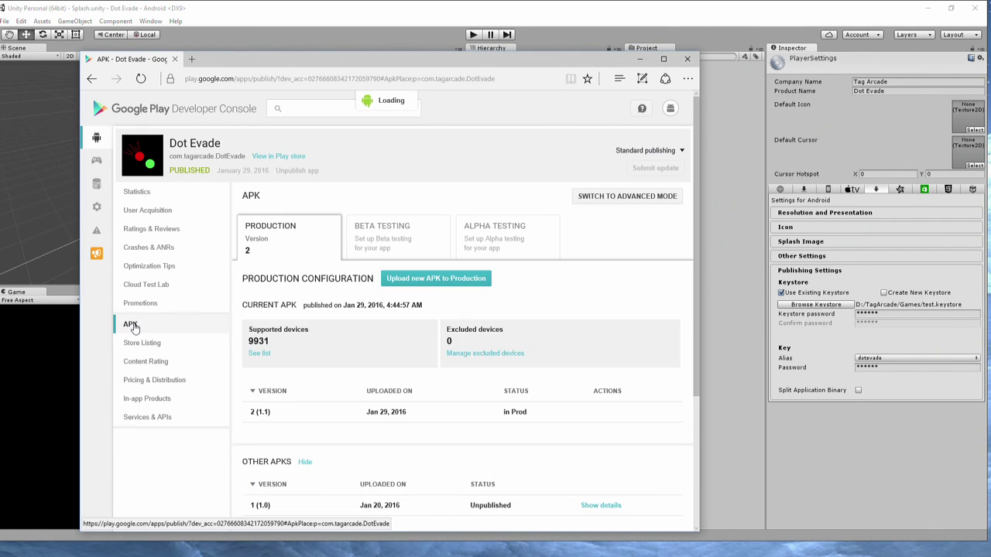
left_click(438, 286)
left_click(393, 278)
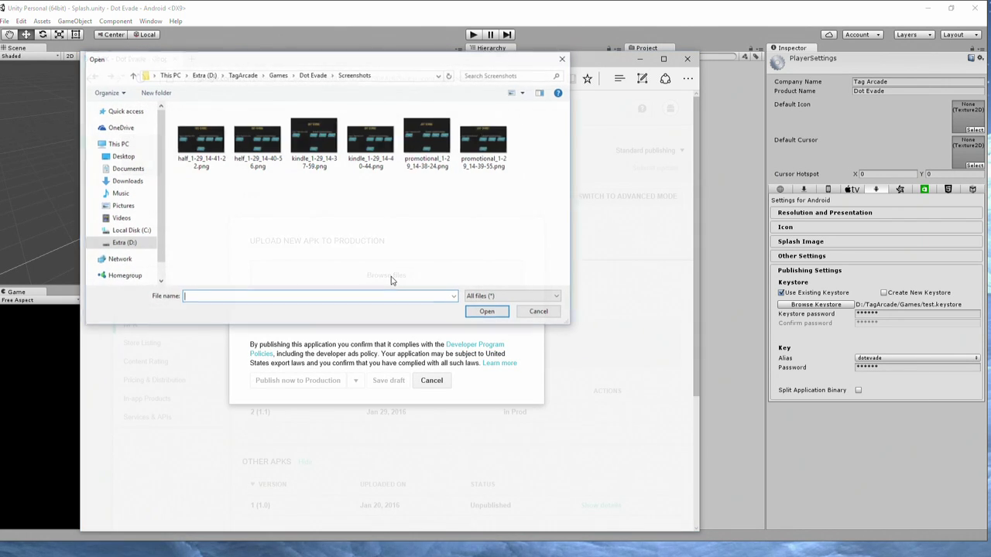
left_click(281, 75)
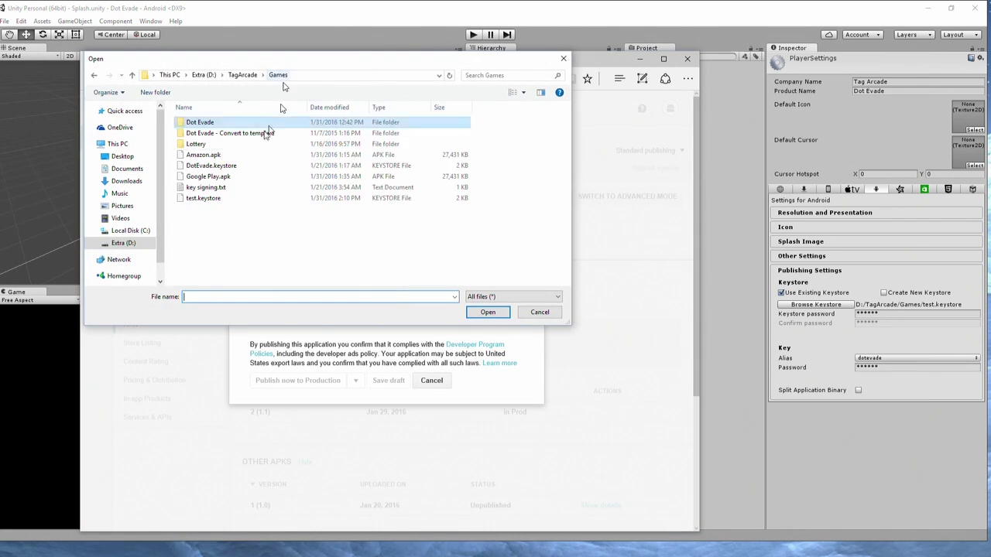
left_click(214, 178)
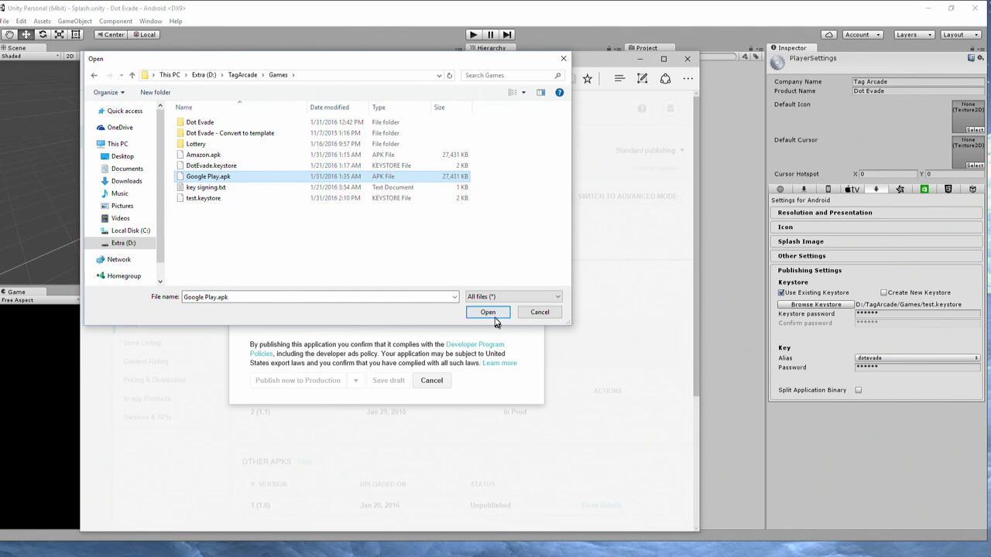
left_click(538, 313)
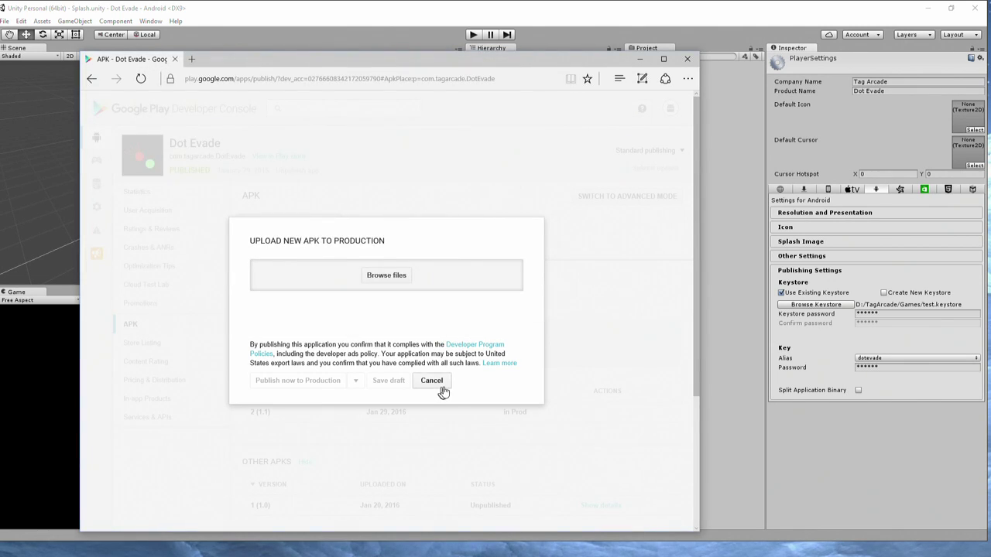
left_click(432, 381)
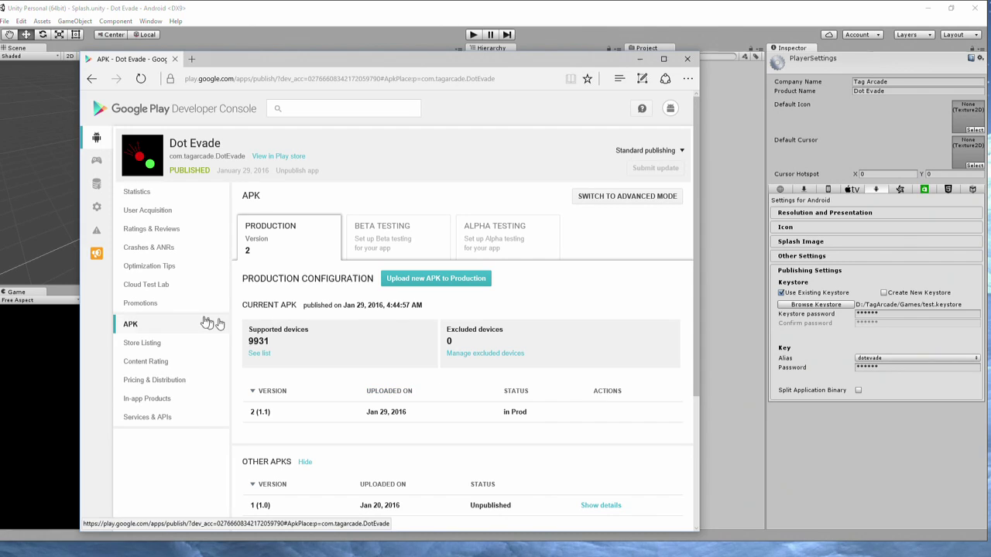